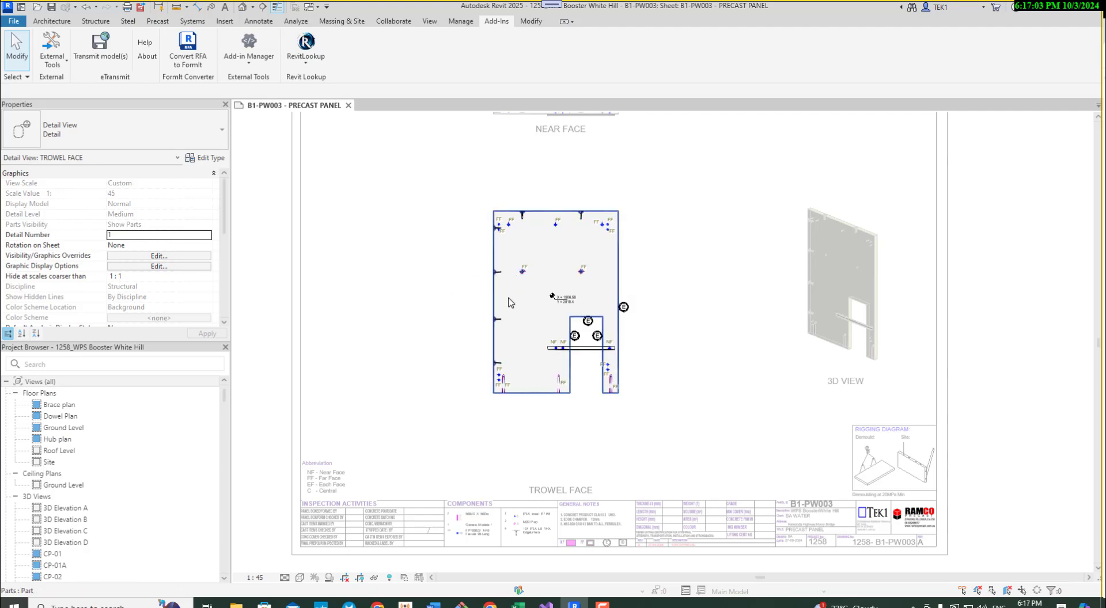
- Run the DimensionPanelHorizontal add-in on the Trowel Face panel and select the panel's components and opening symbols for dimensioning
left_click(55, 60)
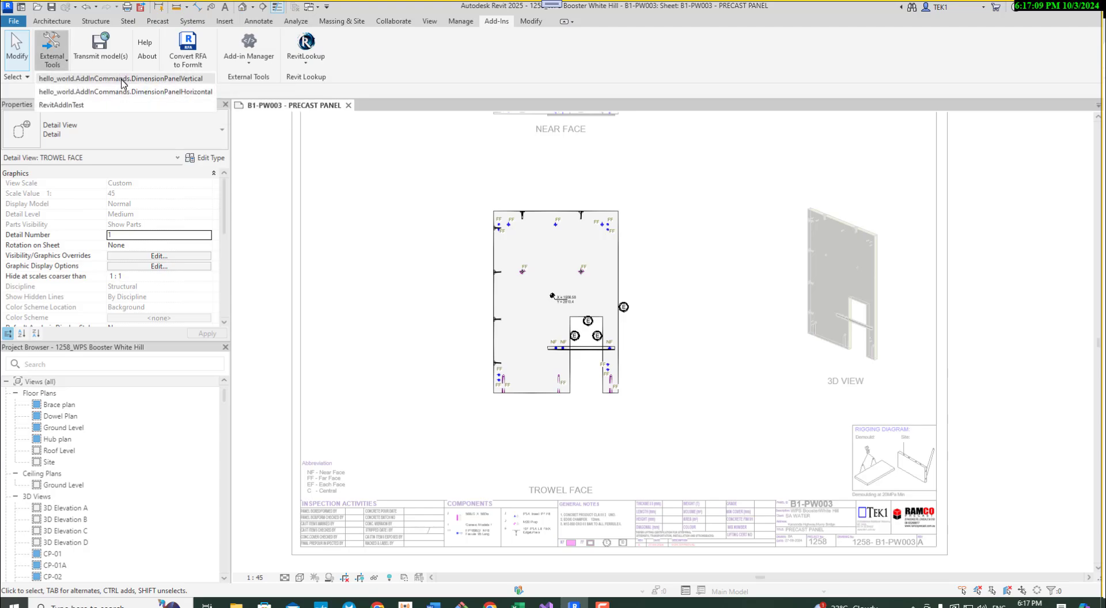
left_click(387, 277)
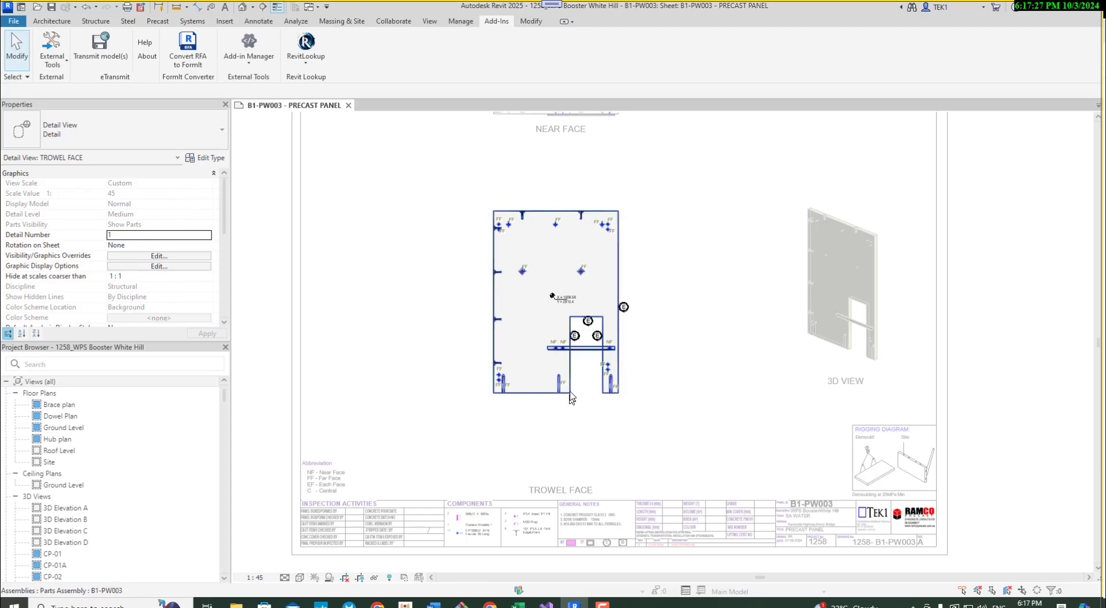
left_click(52, 53)
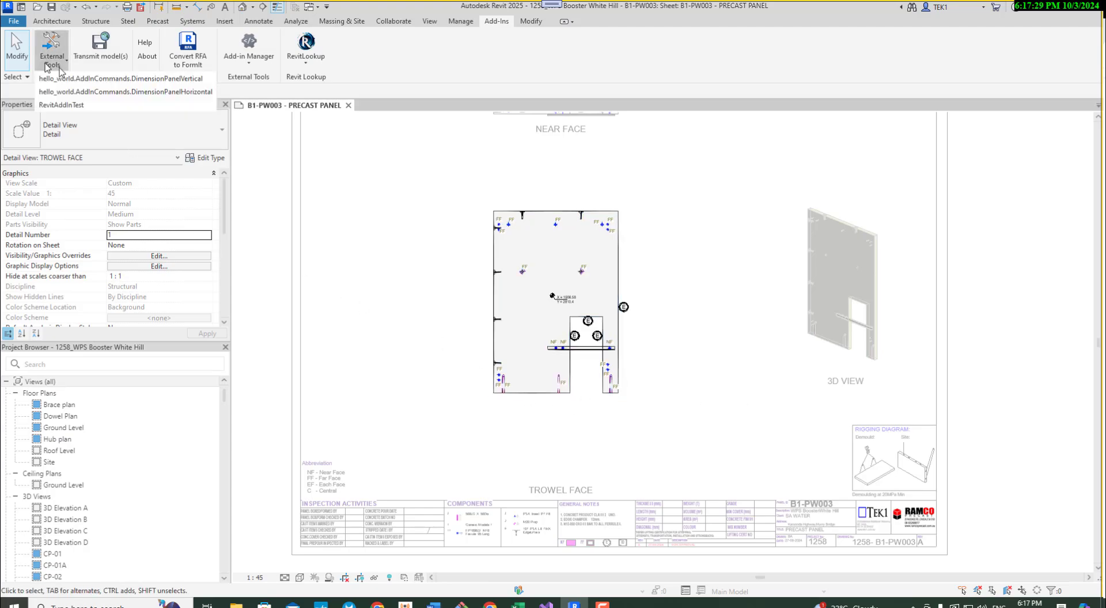
left_click(125, 91)
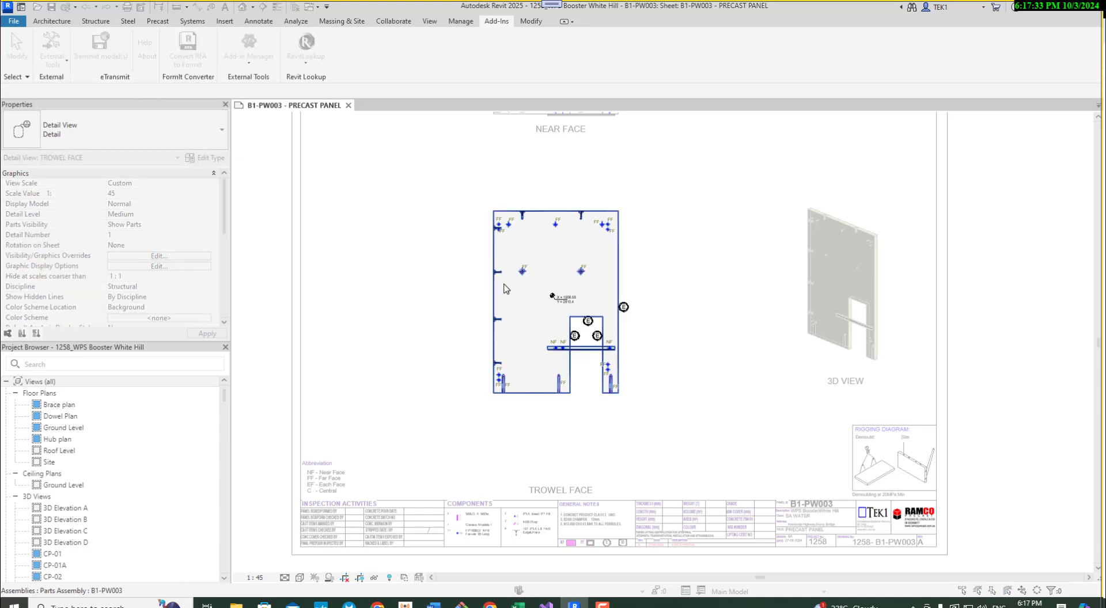
left_click(535, 331)
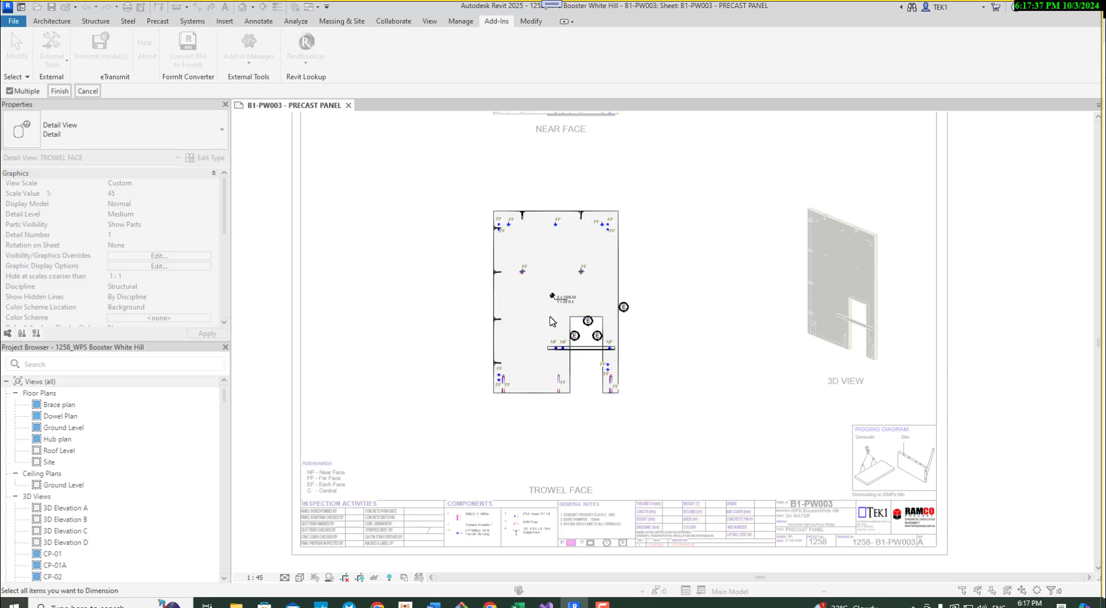
scroll(551, 318, "up", 2)
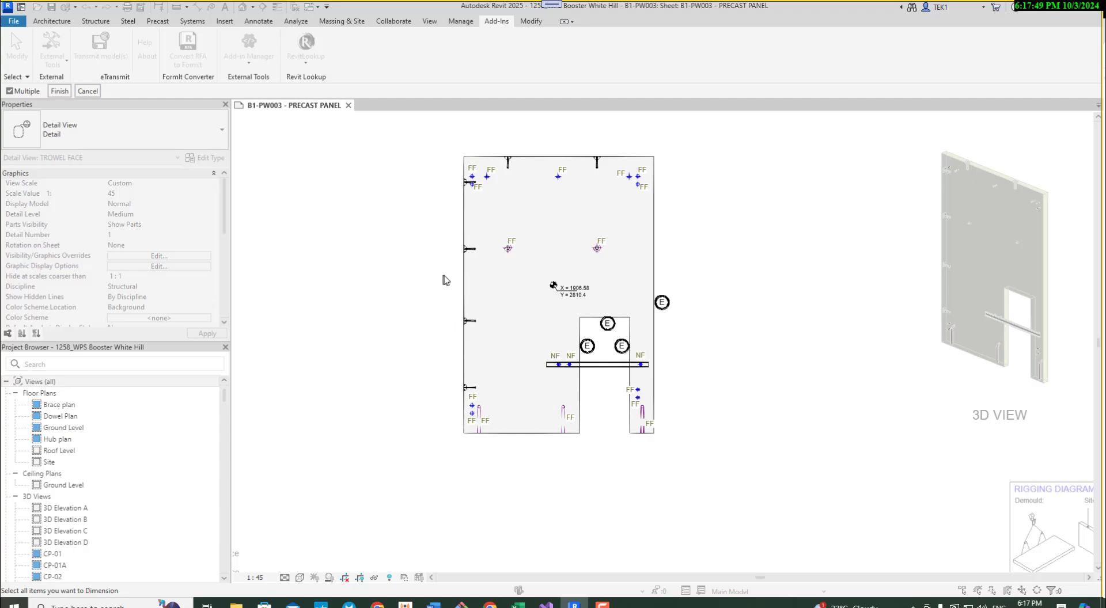
left_click_drag(446, 280, 698, 431)
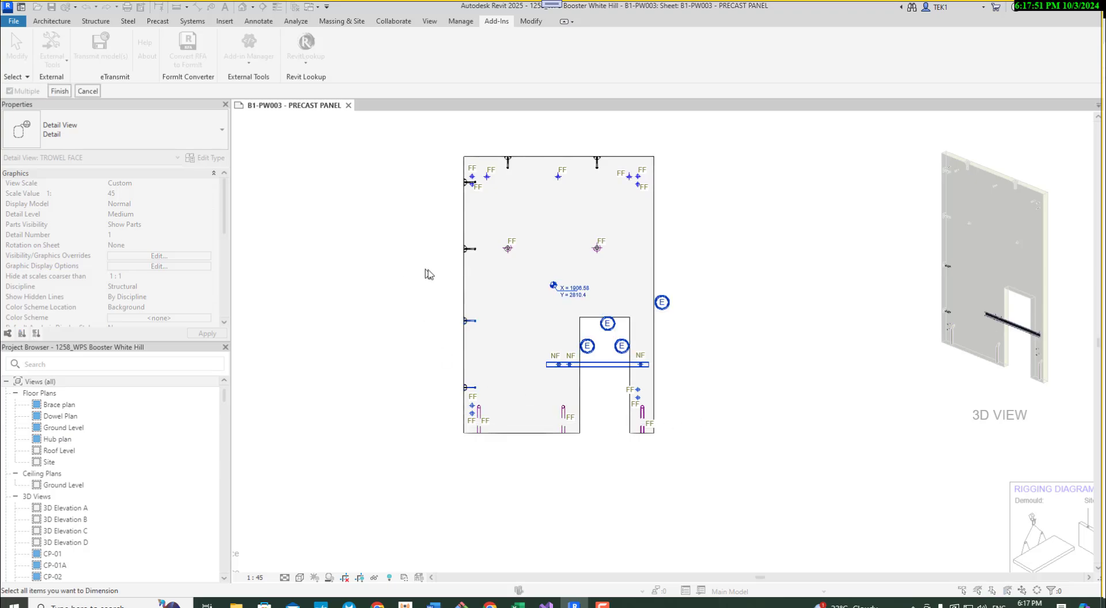
left_click_drag(431, 266, 720, 470)
left_click_drag(427, 229, 708, 454)
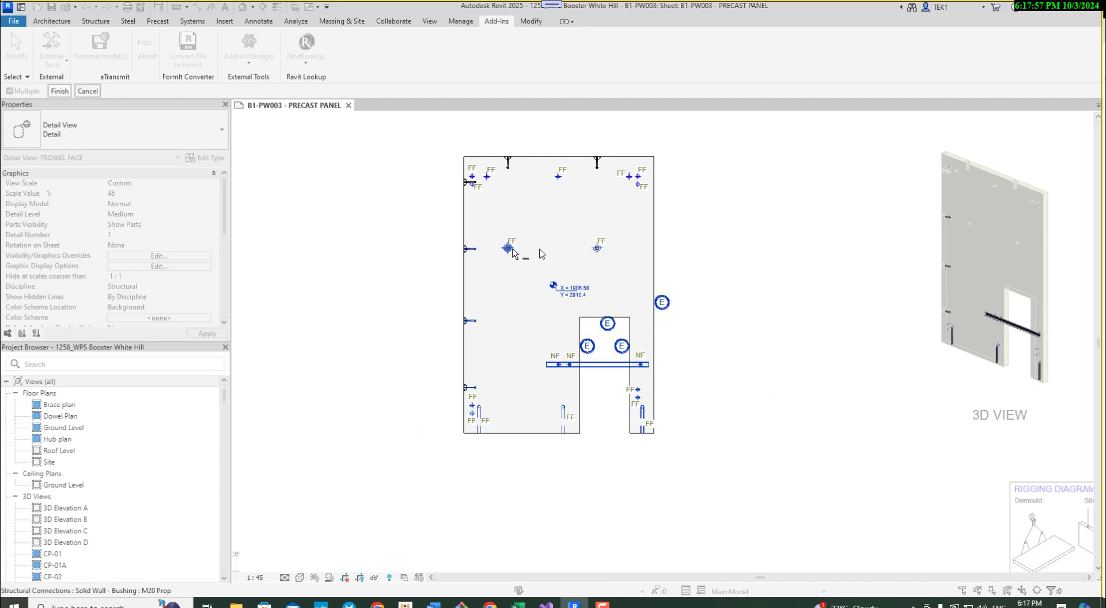
left_click(67, 92)
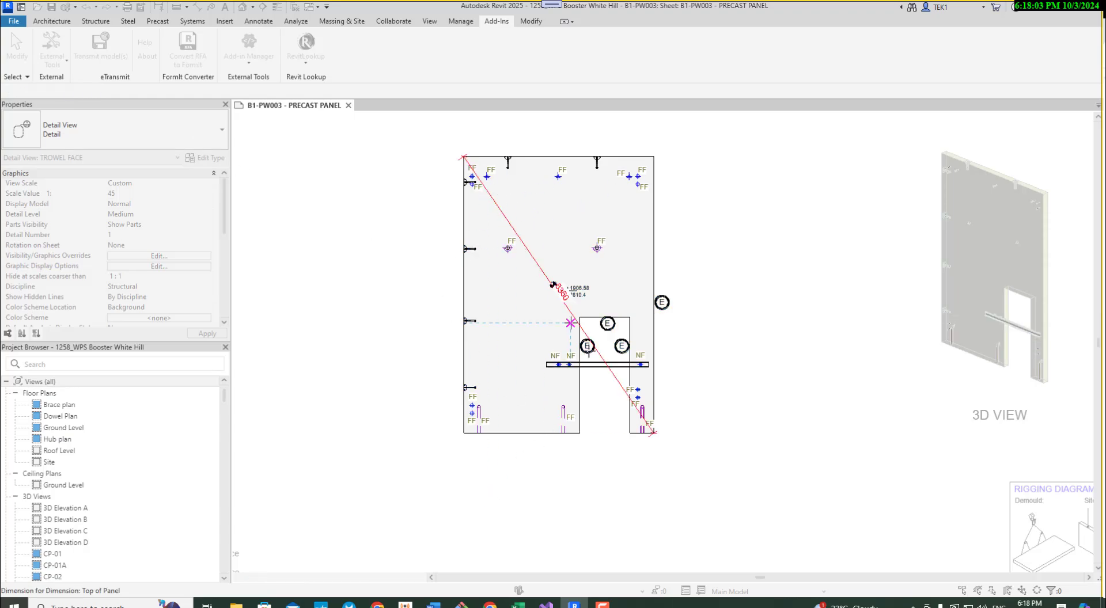
- Place the overall horizontal dimension of the panel above its top edge, just below the Near Face title
middle_click_drag(581, 519, 616, 449)
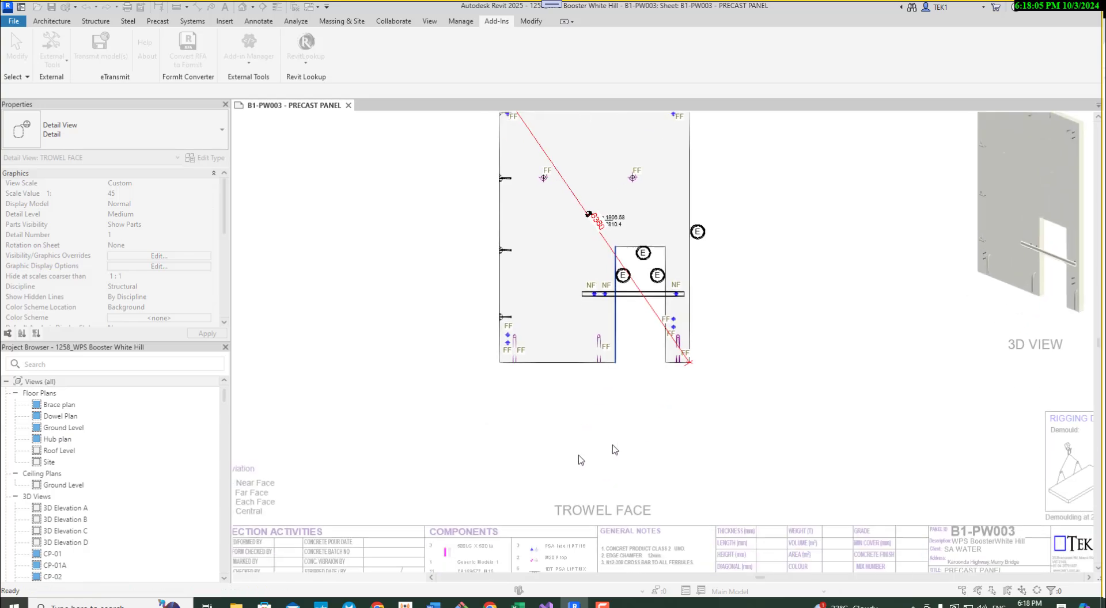
middle_click_drag(541, 380, 507, 513)
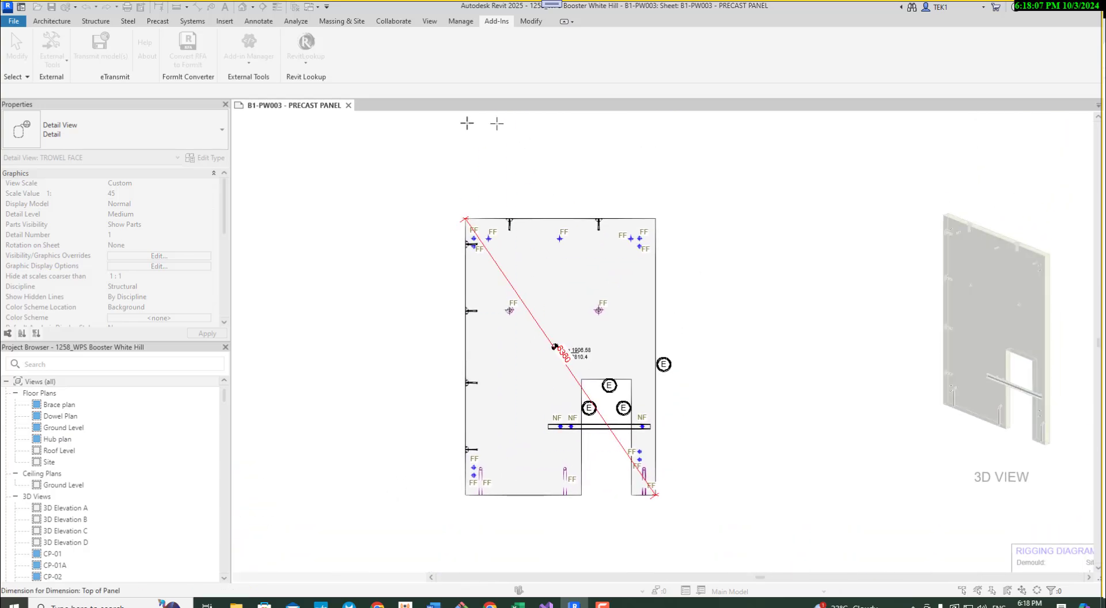
middle_click_drag(484, 152, 484, 190)
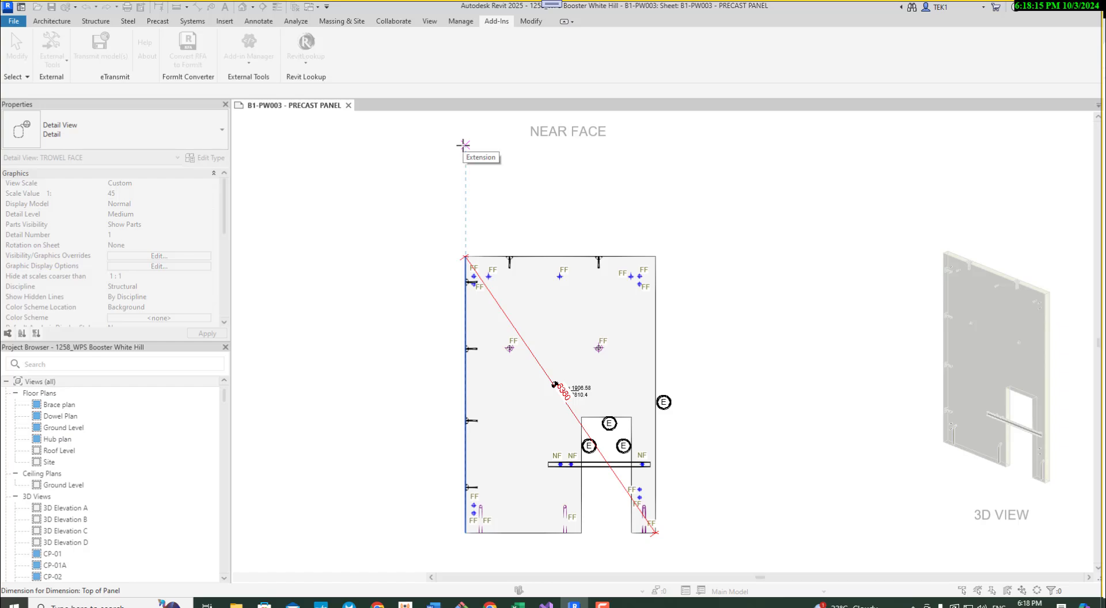
left_click(463, 144)
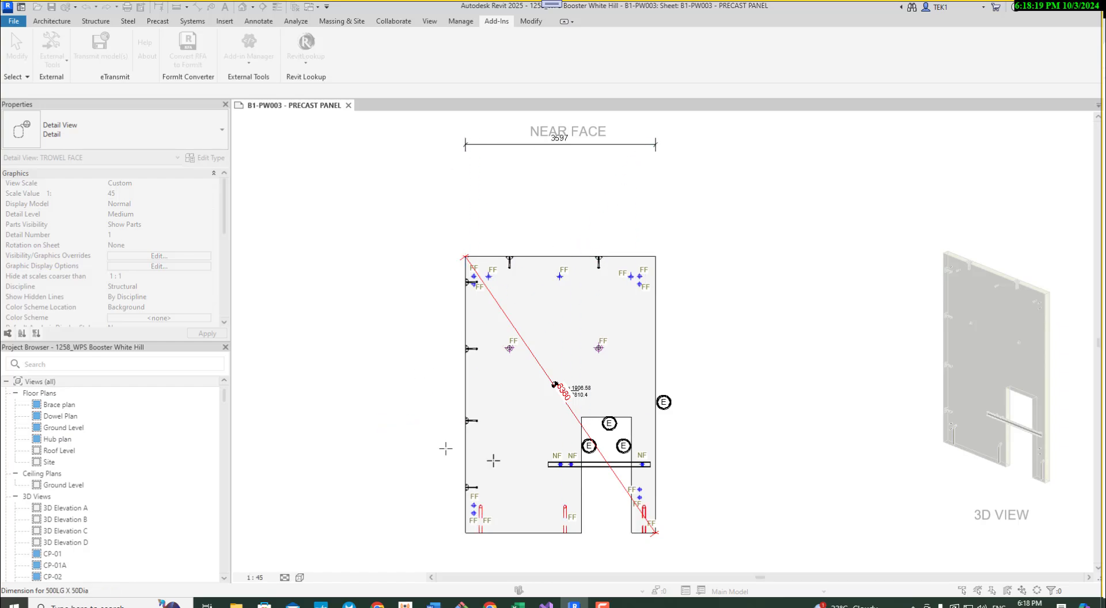
- Place horizontal dimension strings below the panel for the 500LG X 50Dia items and the far-face and near-face FP1696ZF M16 ferrules
middle_click_drag(590, 487, 633, 344)
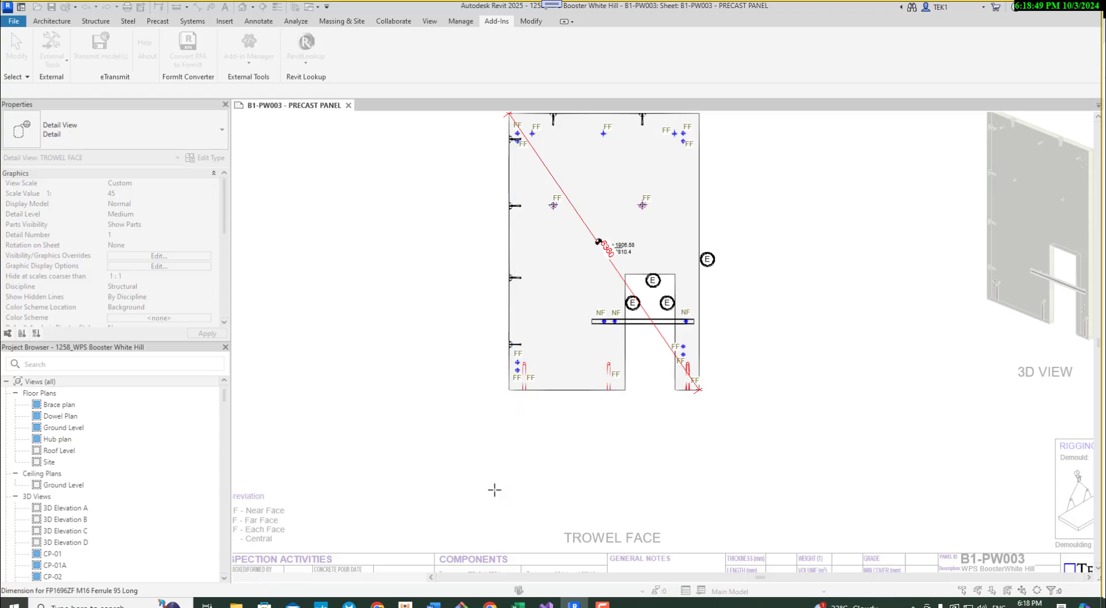
left_click(499, 494)
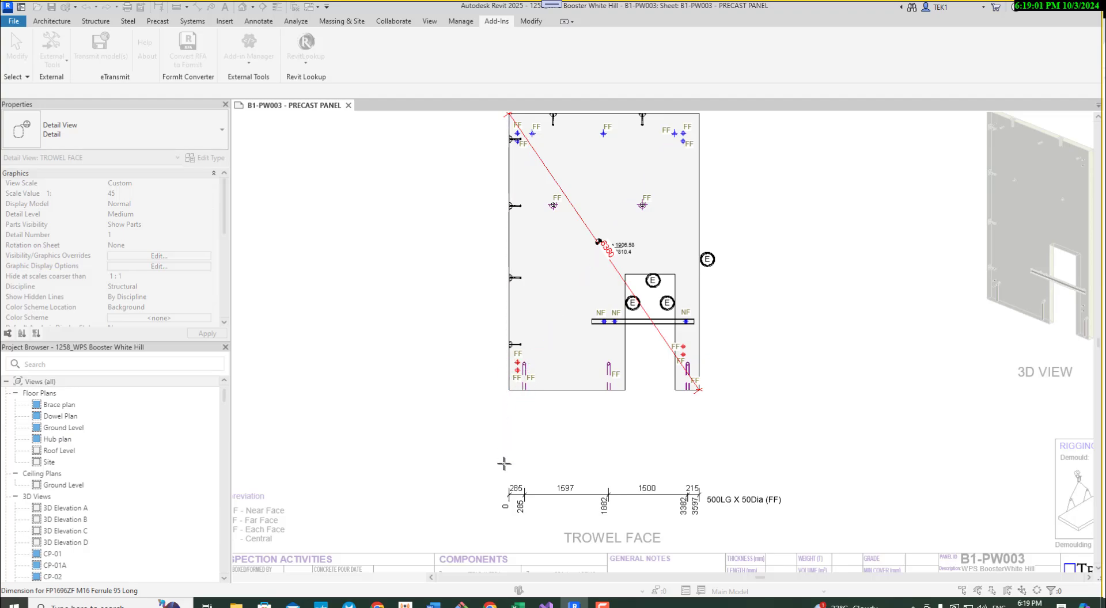
left_click(428, 457)
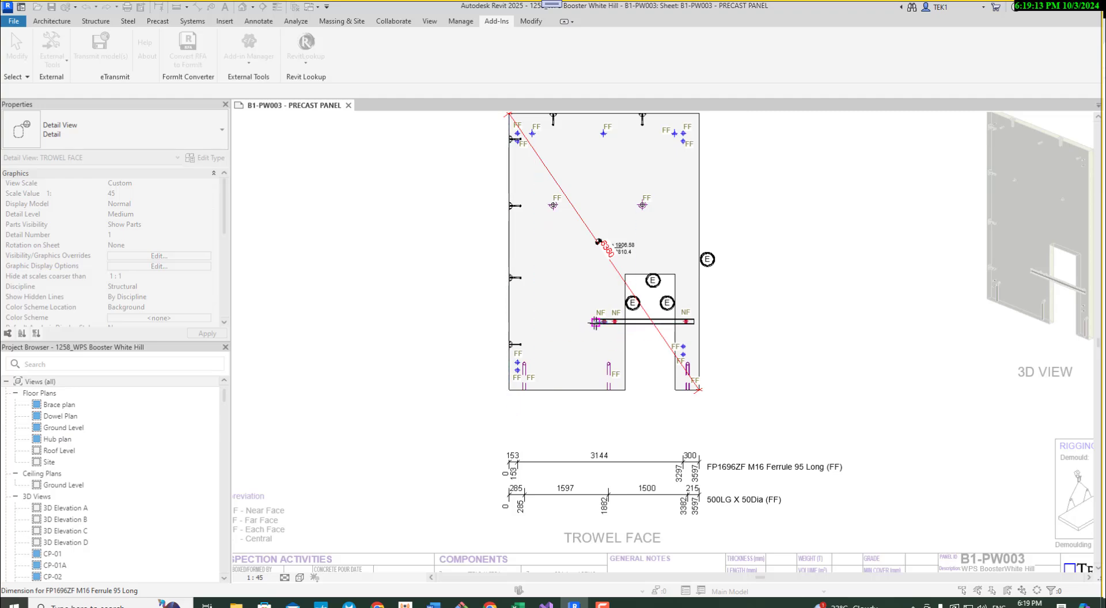
left_click(509, 428)
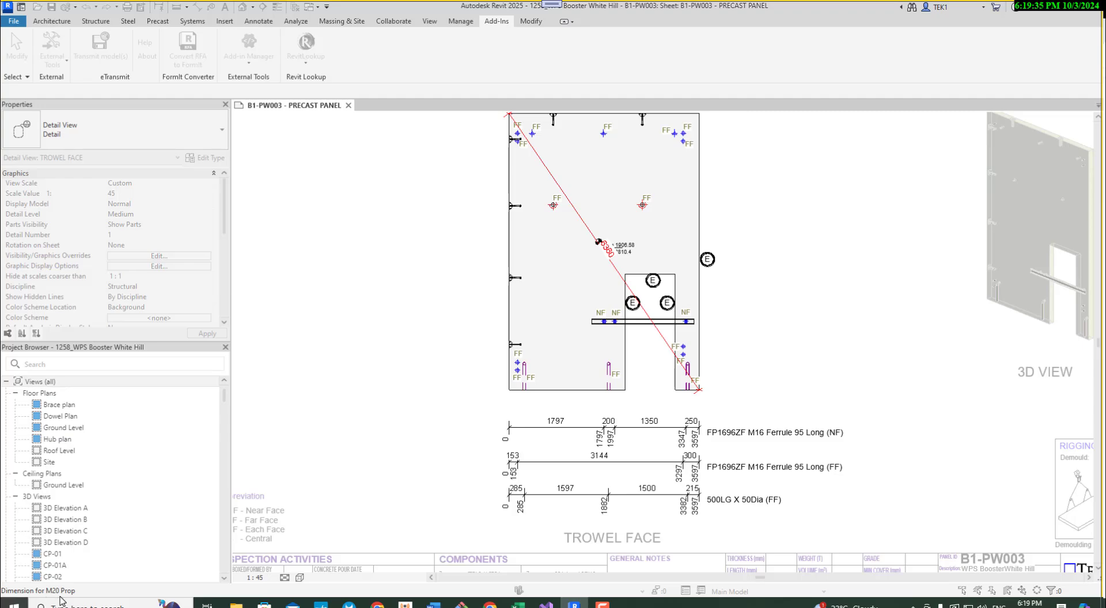
- Place the M20 Prop and doorway horizontal dimension strings above the panel and dismiss the add-in's closing message
middle_click_drag(482, 336, 475, 457)
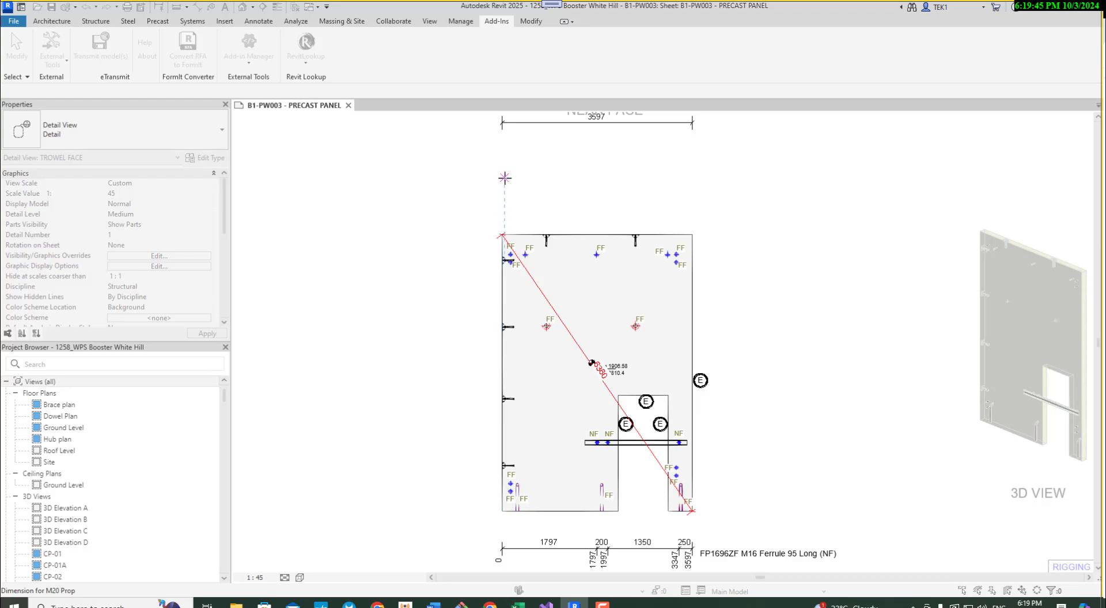
key("Escape")
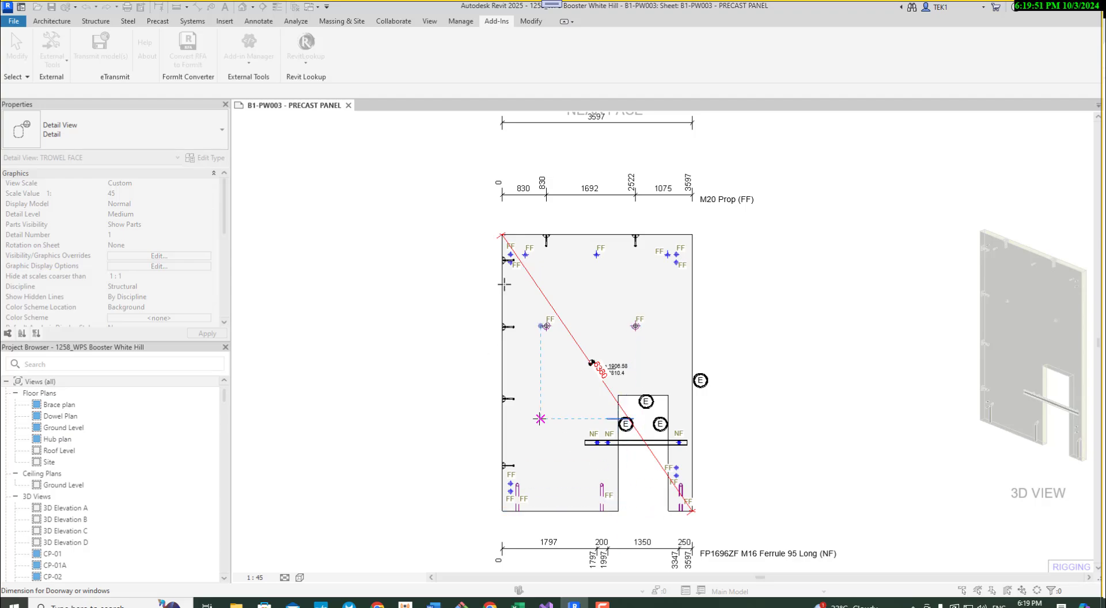
left_click(498, 139)
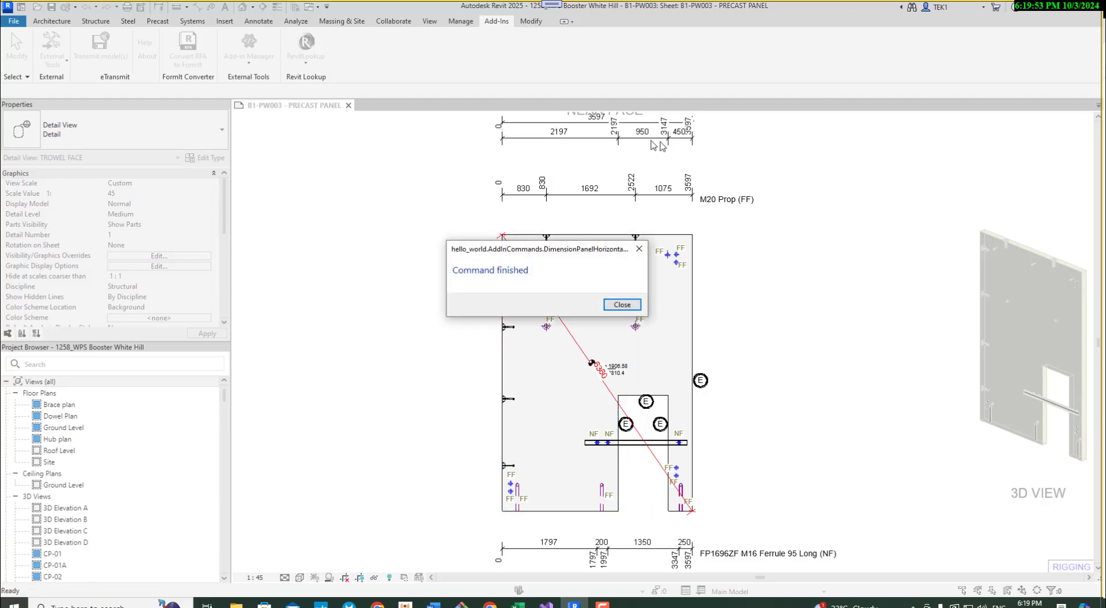
left_click(619, 303)
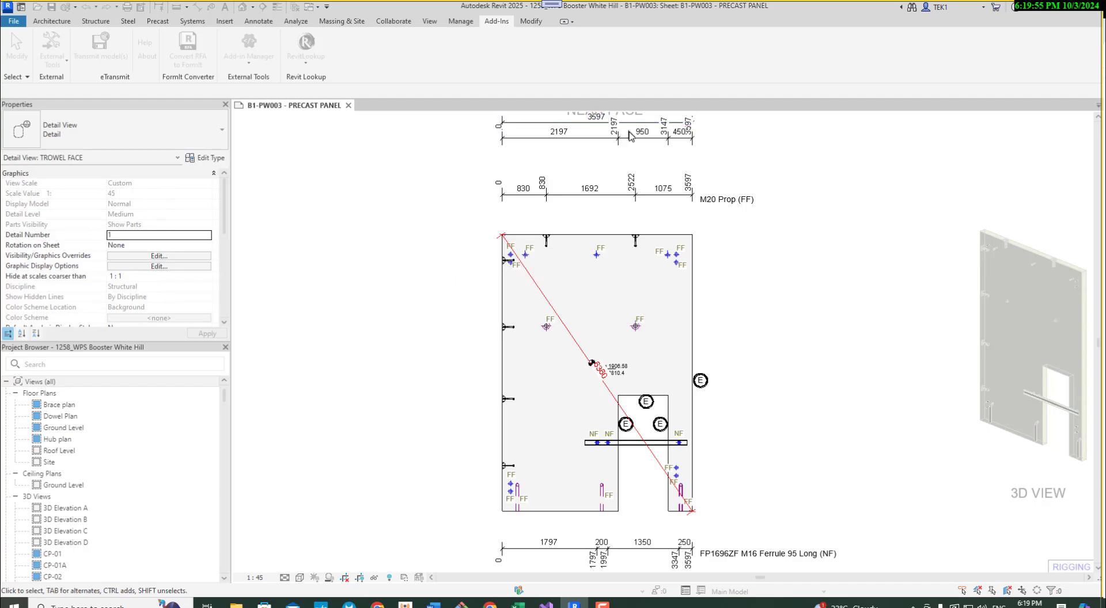
- Examine the horizontal dimension strings above and below the Trowel Face panel against its components and doorway
scroll(654, 187, "up", 3)
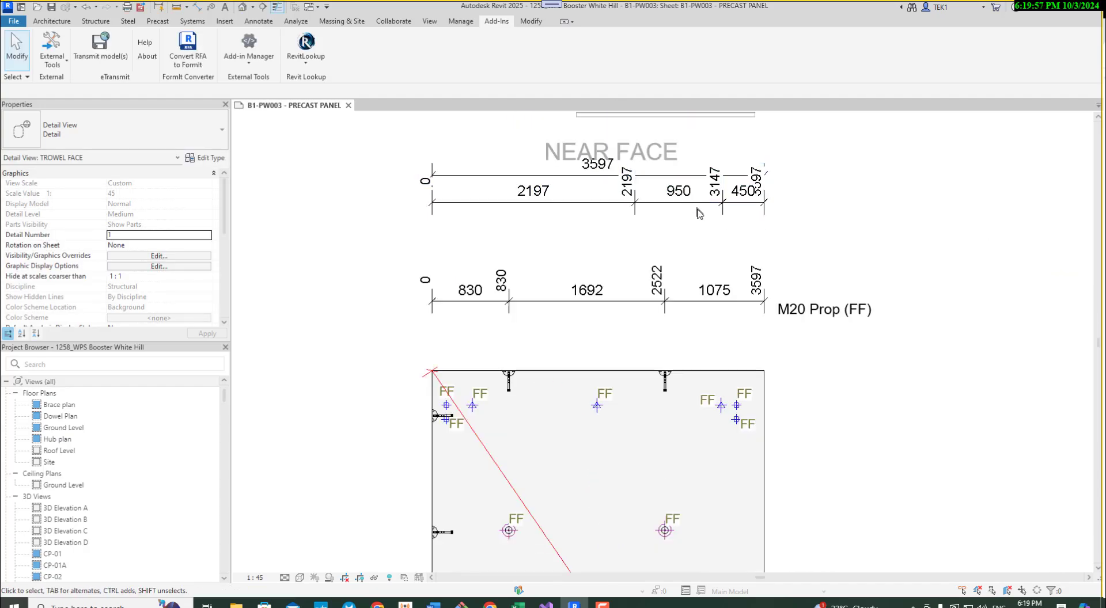
left_click(746, 203)
middle_click_drag(715, 285, 859, 234)
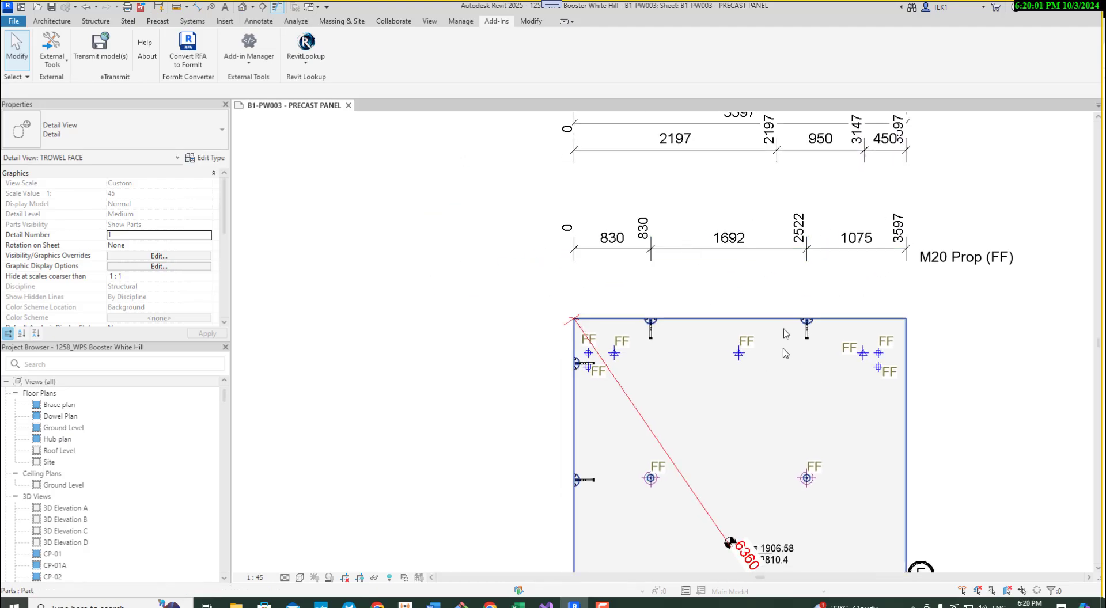
middle_click_drag(771, 346, 784, 248)
scroll(784, 252, "down", 3)
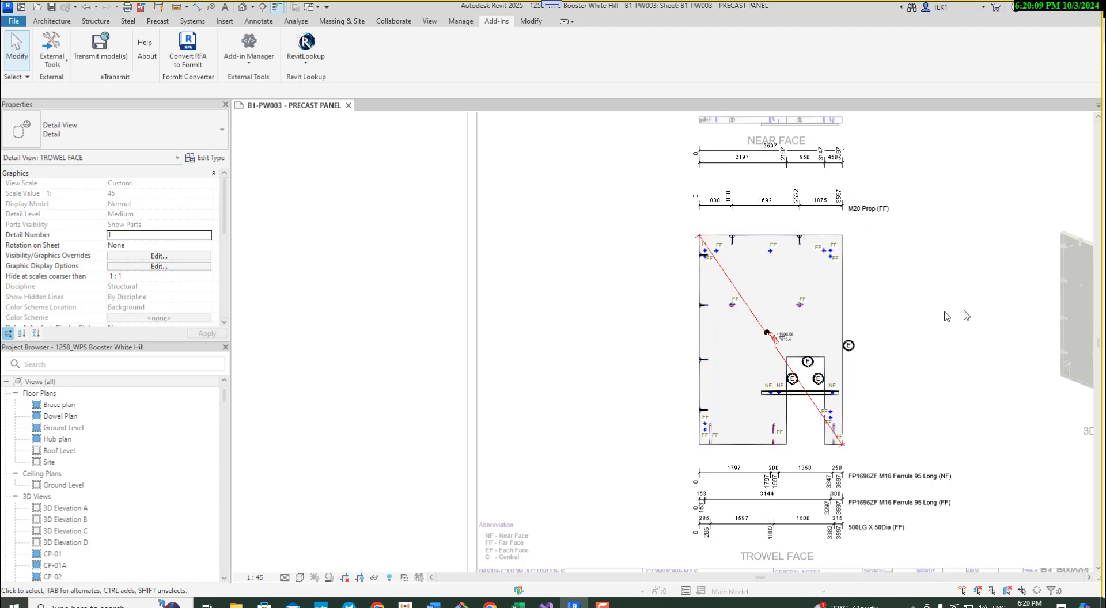
scroll(702, 246, "up", 3)
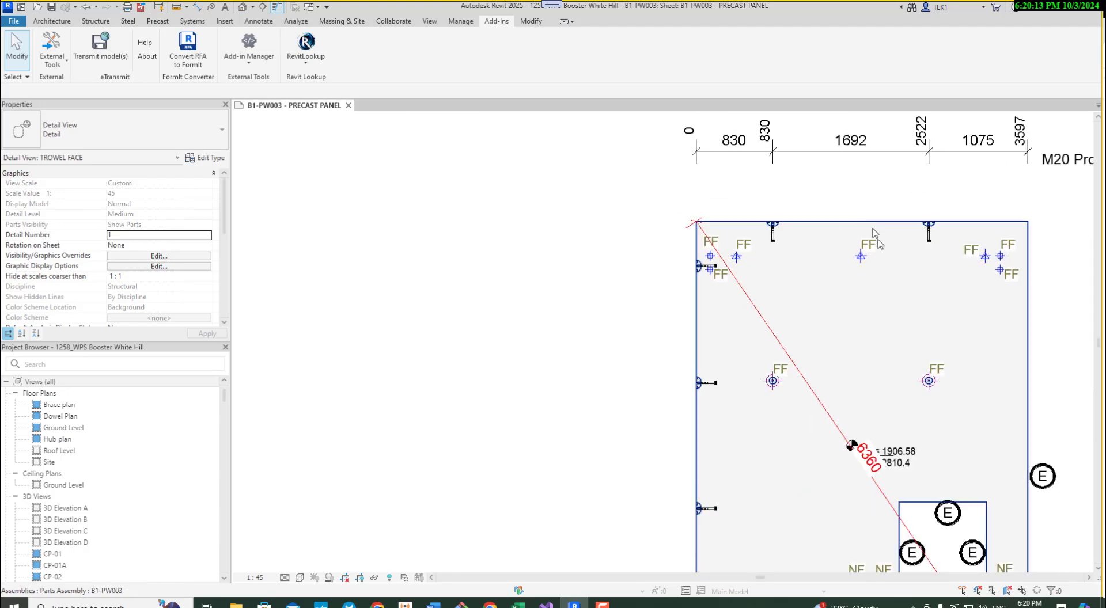
middle_click_drag(989, 288, 695, 307)
scroll(713, 257, "down", 3)
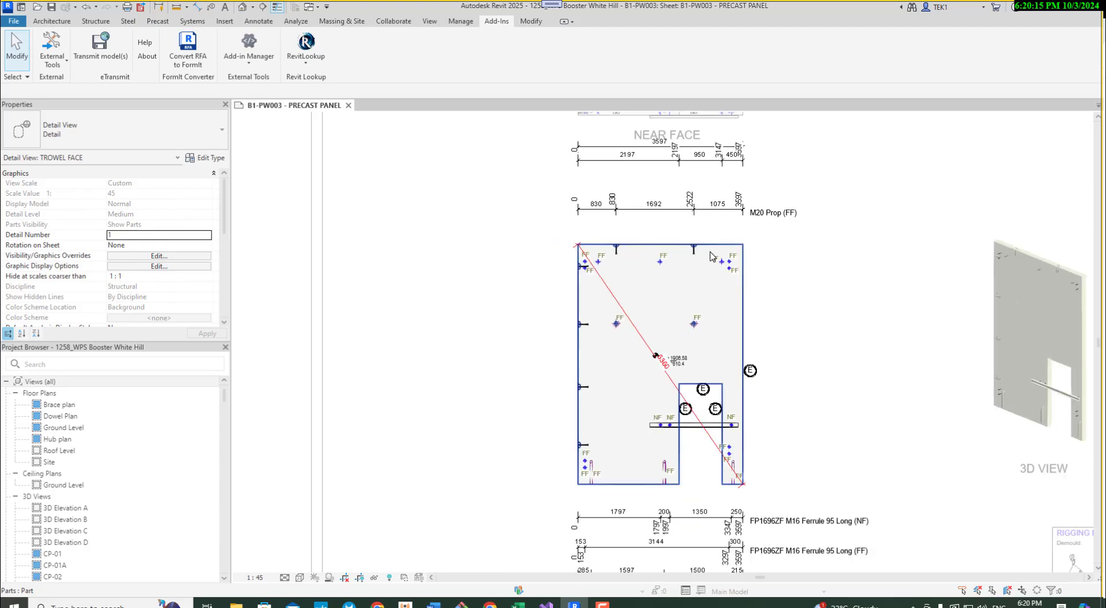
scroll(713, 256, "down", 2)
scroll(697, 259, "up", 3)
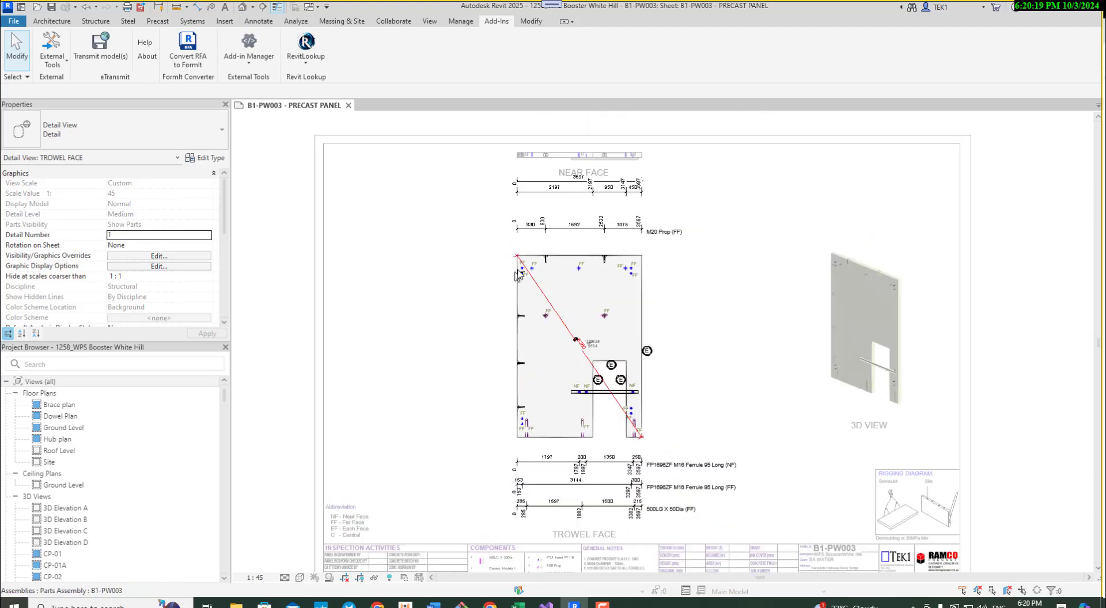
scroll(510, 262, "down", 2)
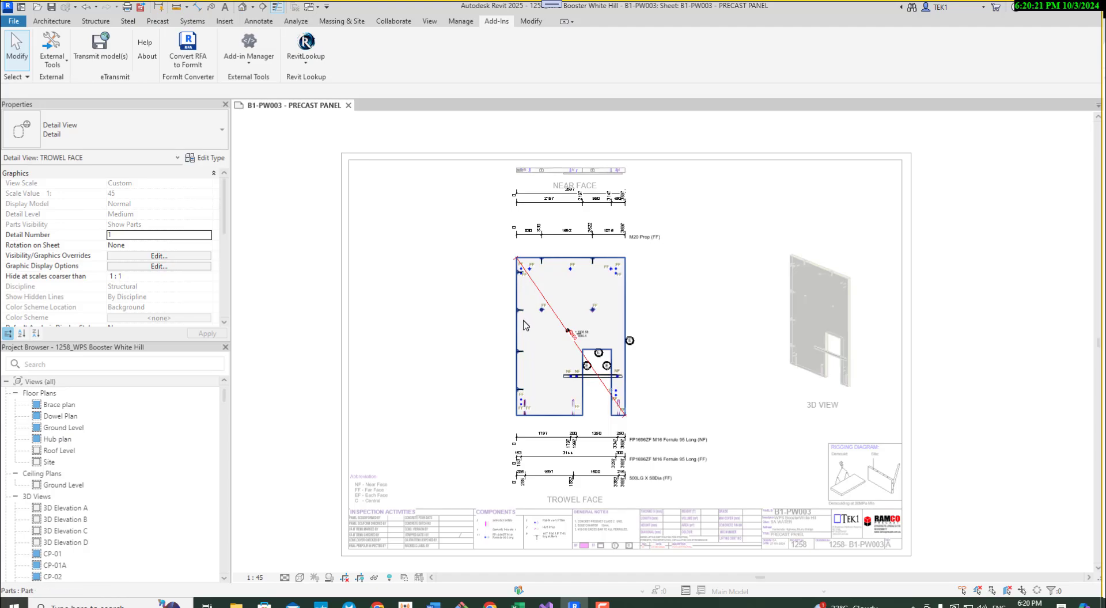
- Run the DimensionPanelVertical add-in and select all components of the Trowel Face panel for dimensioning
left_click(50, 61)
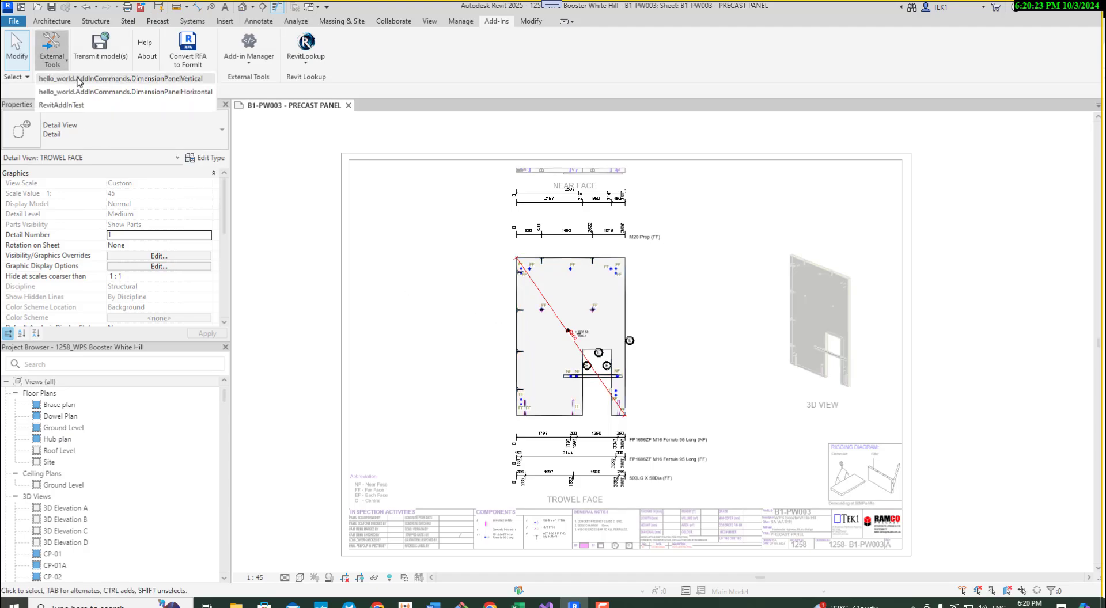
left_click(92, 78)
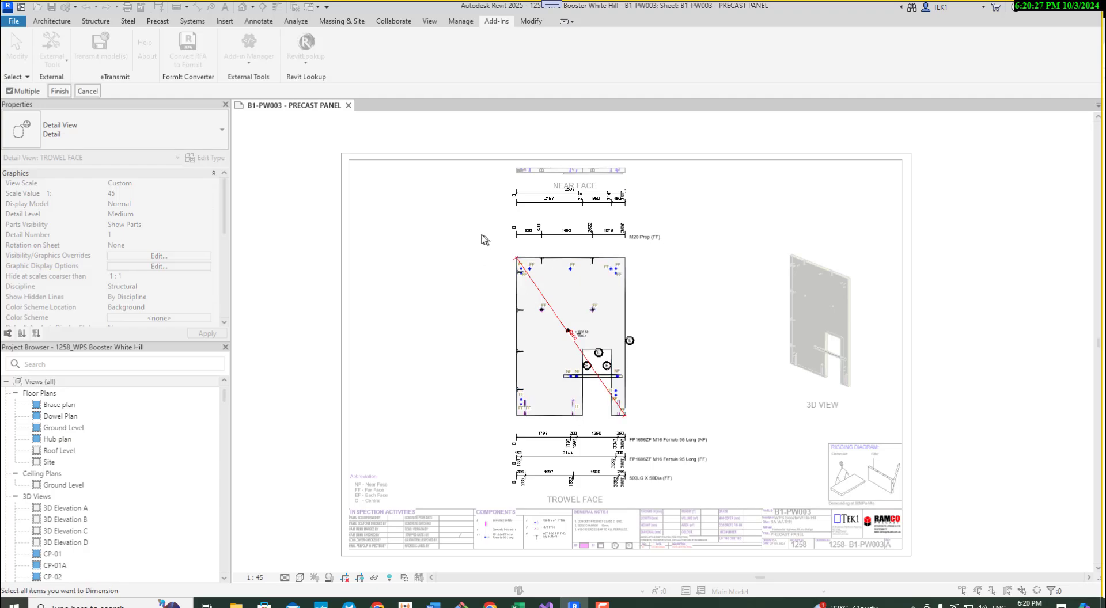
left_click_drag(482, 235, 714, 453)
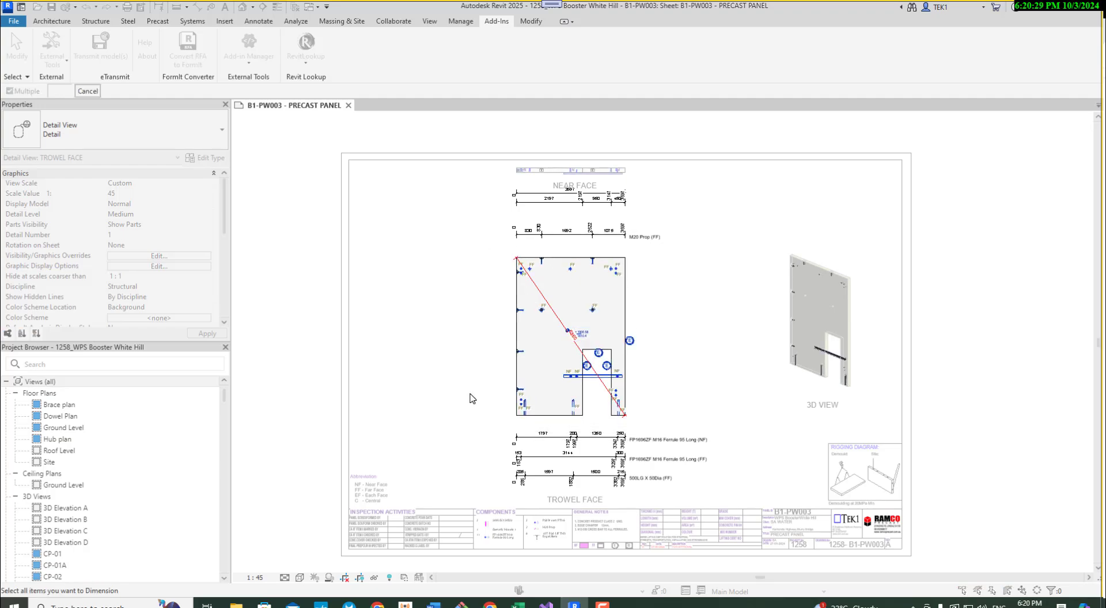
left_click(55, 91)
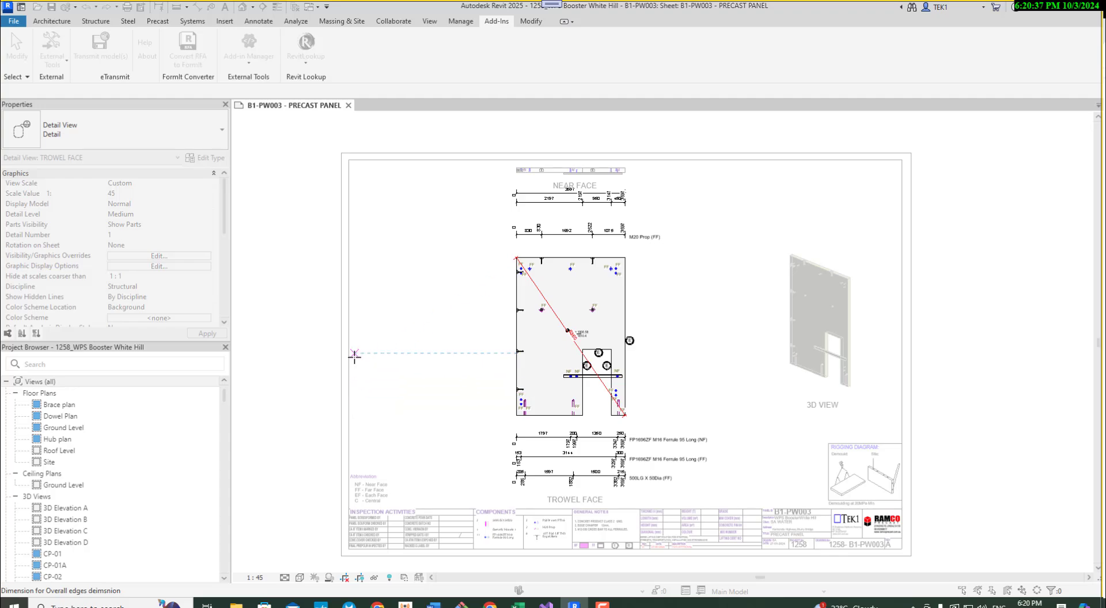
- Place the overall, 10T PSA LIFTMX EdgeLifters and PSA Insert PTI16 (FF) vertical dimension strings left of the panel
left_click(354, 355)
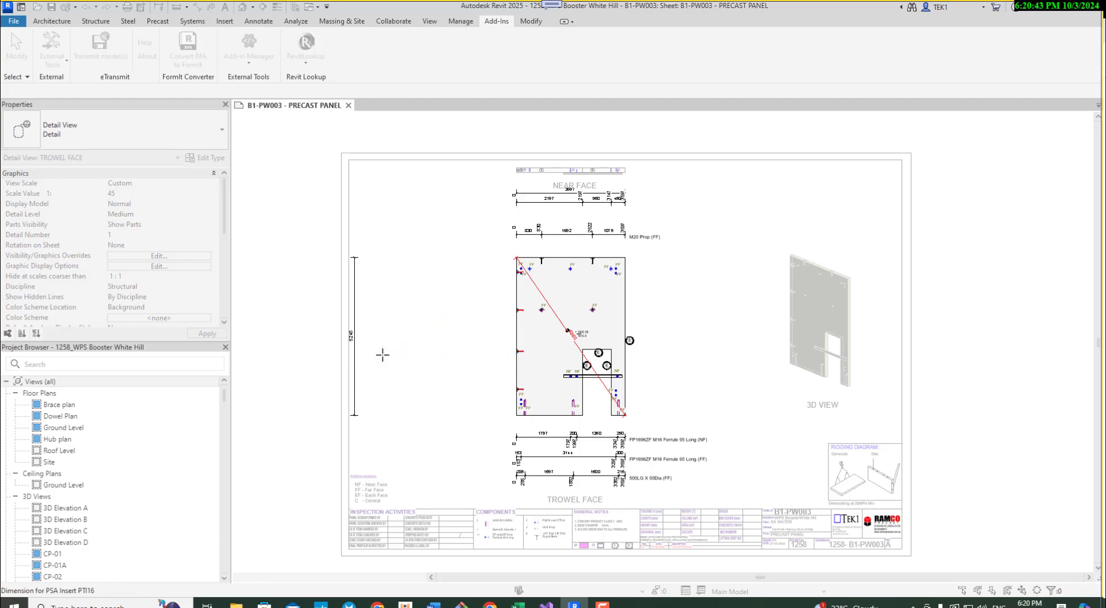
left_click(382, 353)
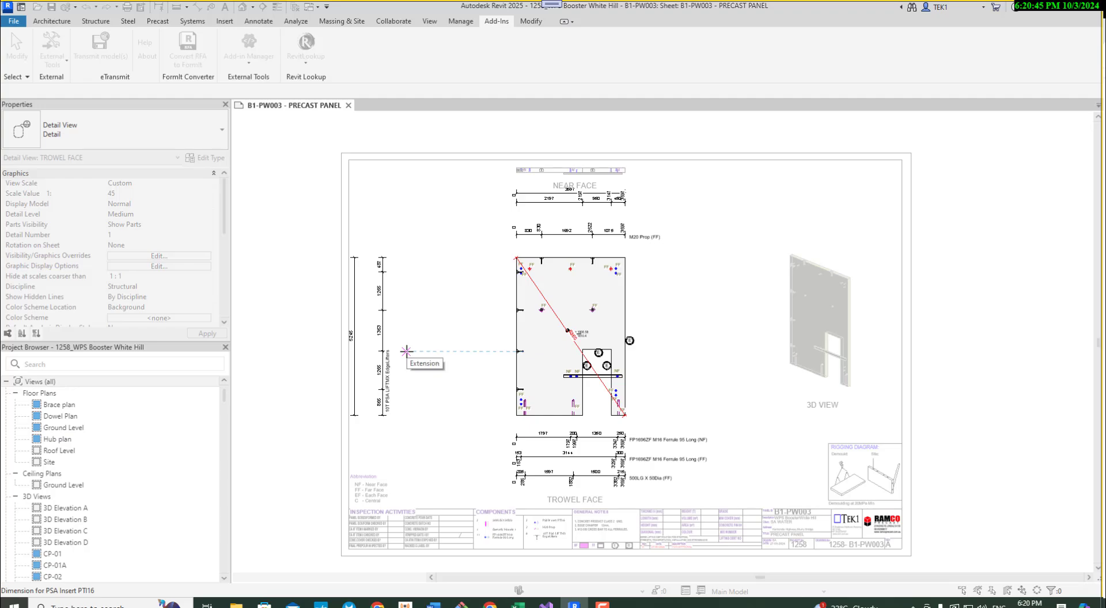
left_click(410, 352)
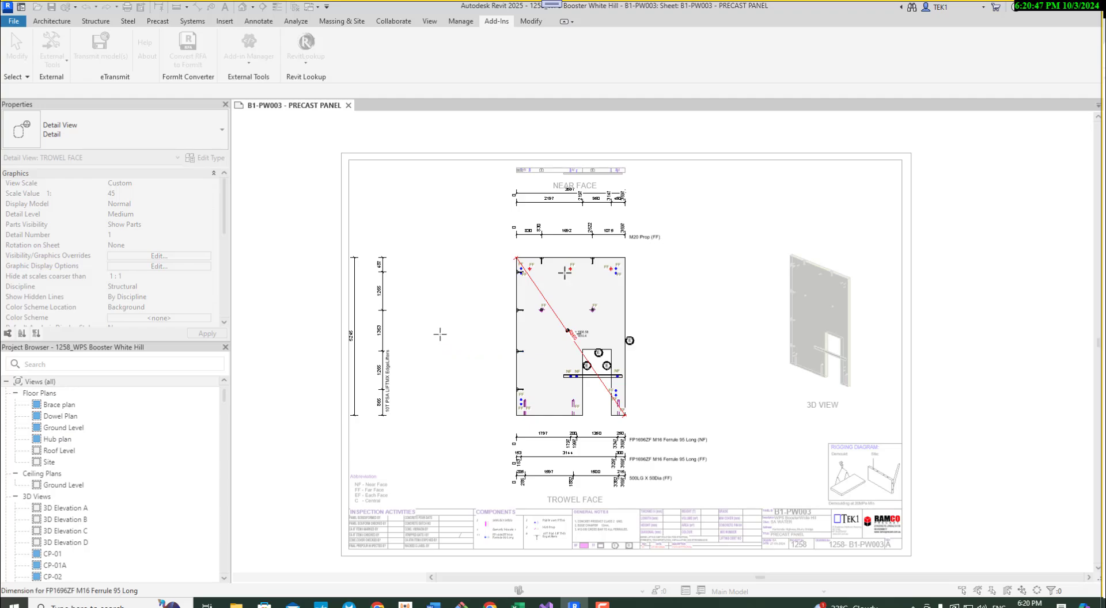
- Place the vertical dimension strings for the far-face FP1696ZF M16 ferrules and Generic Models 1 between the PSA Insert string and the panel
scroll(521, 271, "up", 2)
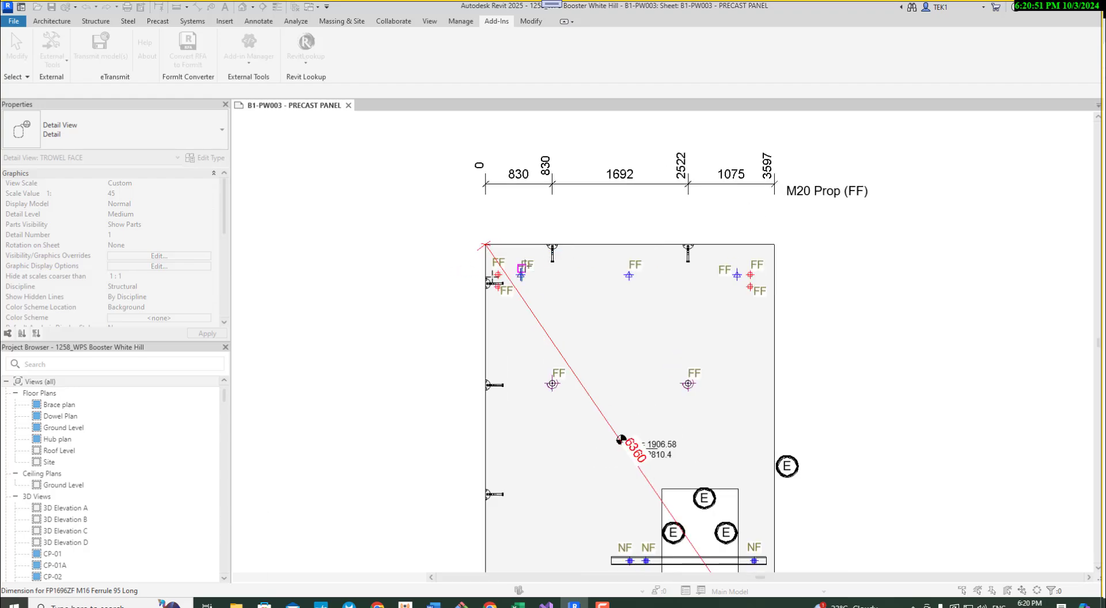
scroll(567, 253, "up", 2)
middle_click_drag(390, 297, 593, 301)
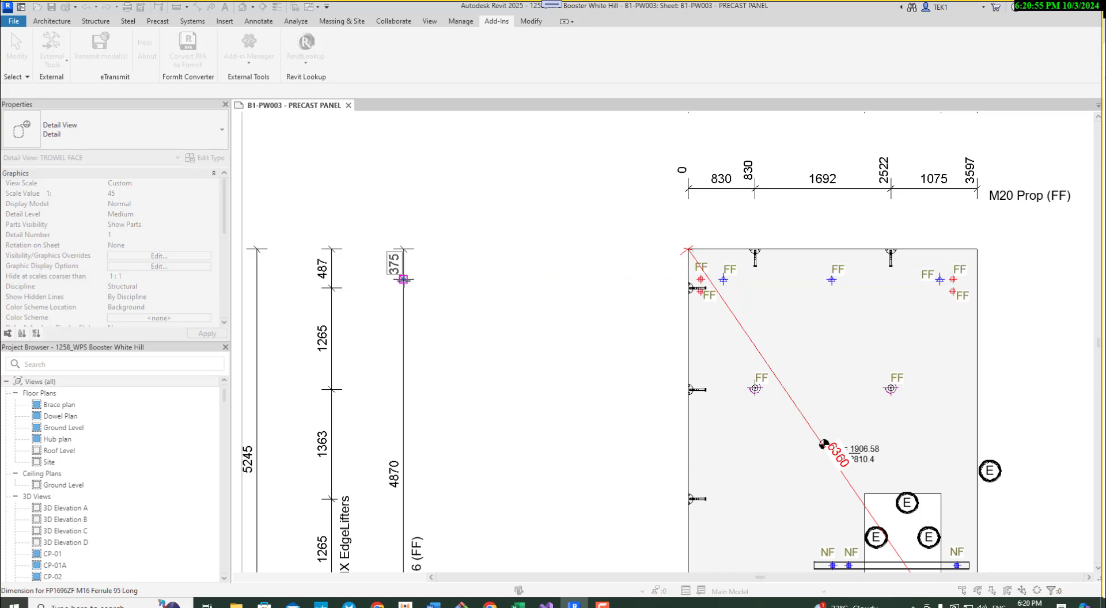
scroll(471, 307, "down", 2)
scroll(471, 307, "down", 1)
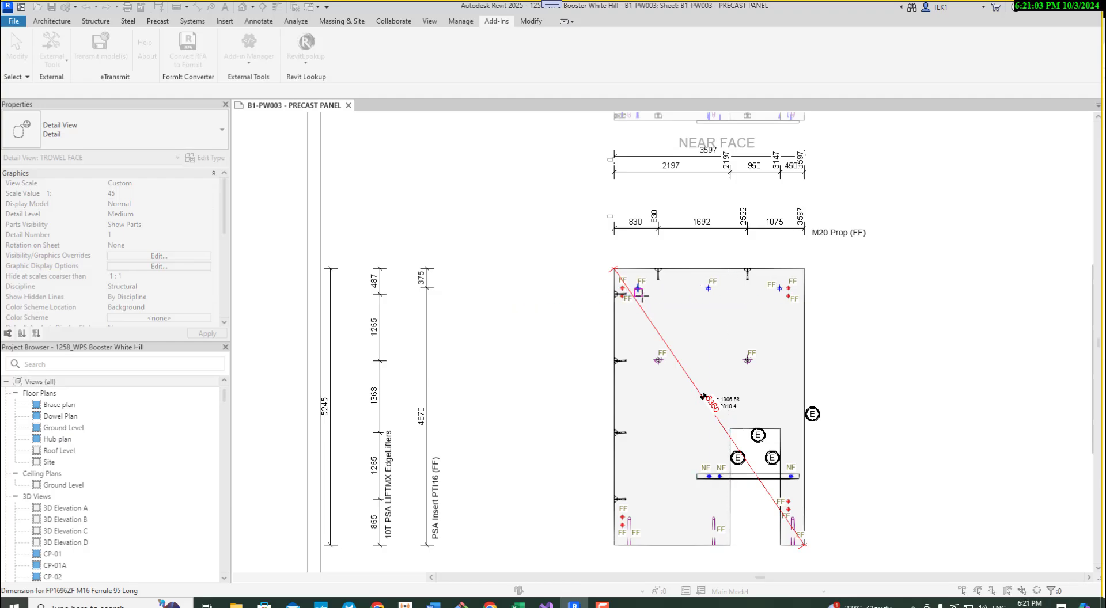
left_click(458, 312)
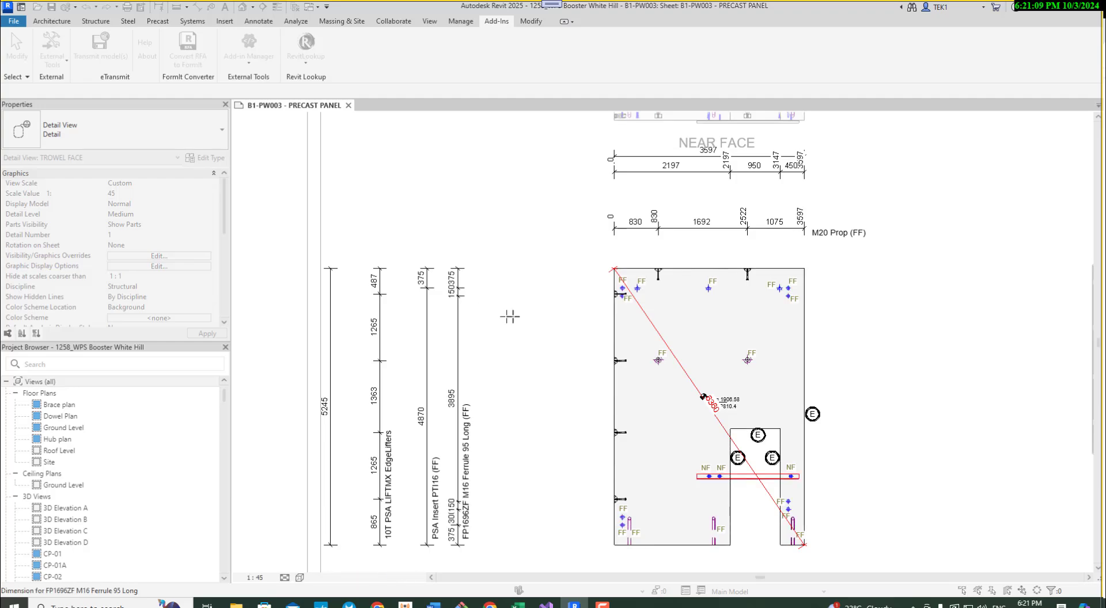
left_click(493, 316)
- Place the near-face FP1696ZF M16 ferrule, M20 Prop and doorway vertical dimension strings right of the panel and dismiss the add-in's closing message
left_click(888, 330)
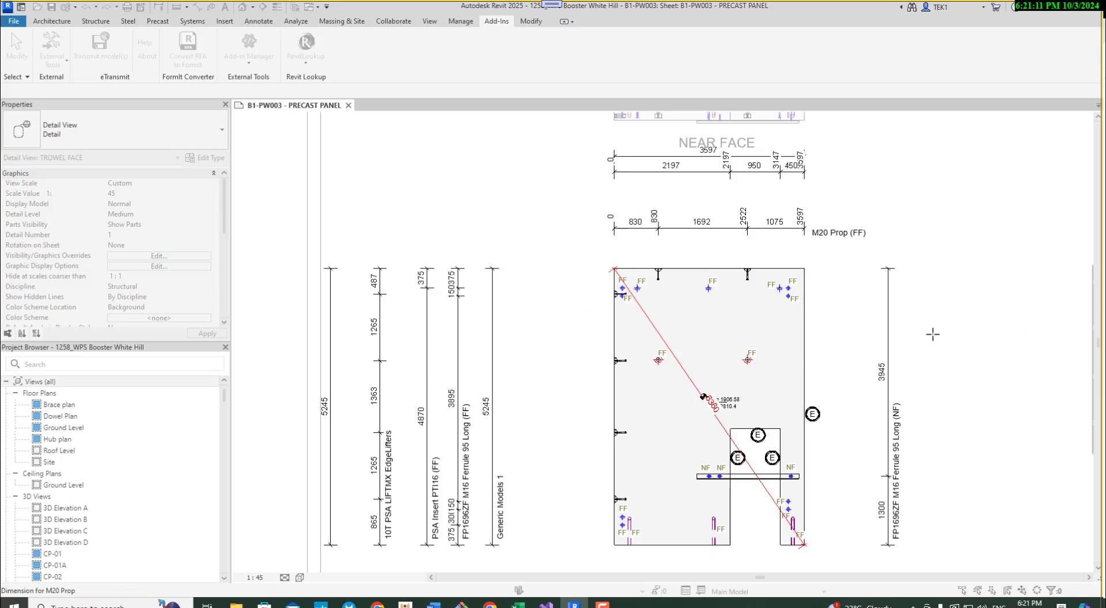
left_click(933, 334)
left_click(970, 341)
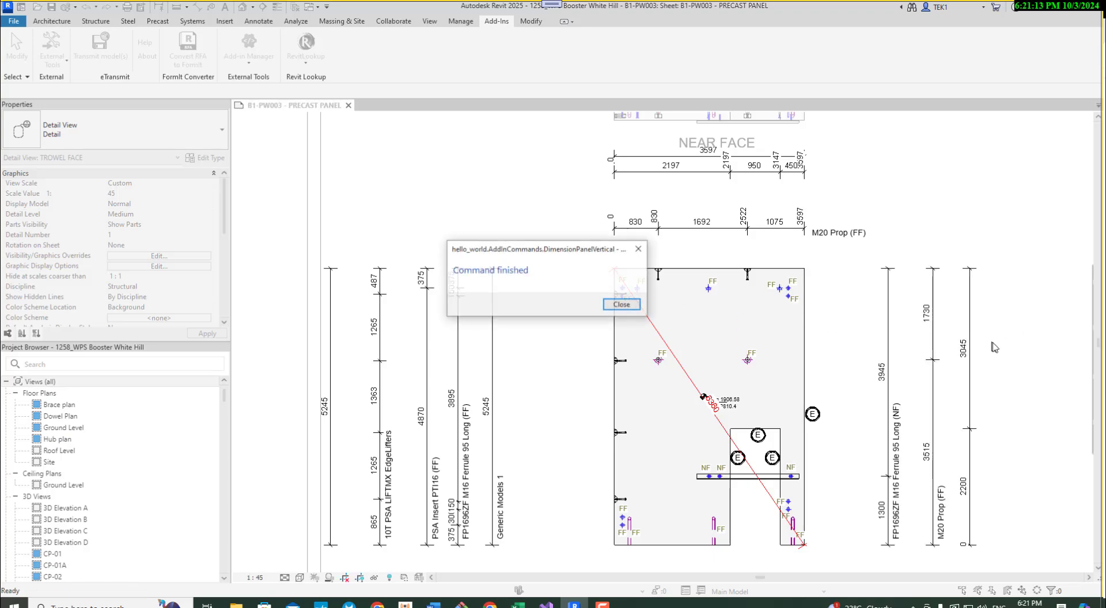
left_click(625, 305)
- Examine the vertical dimension strings on both sides of the Trowel Face panel against its components and doorway
middle_click_drag(638, 341, 621, 326)
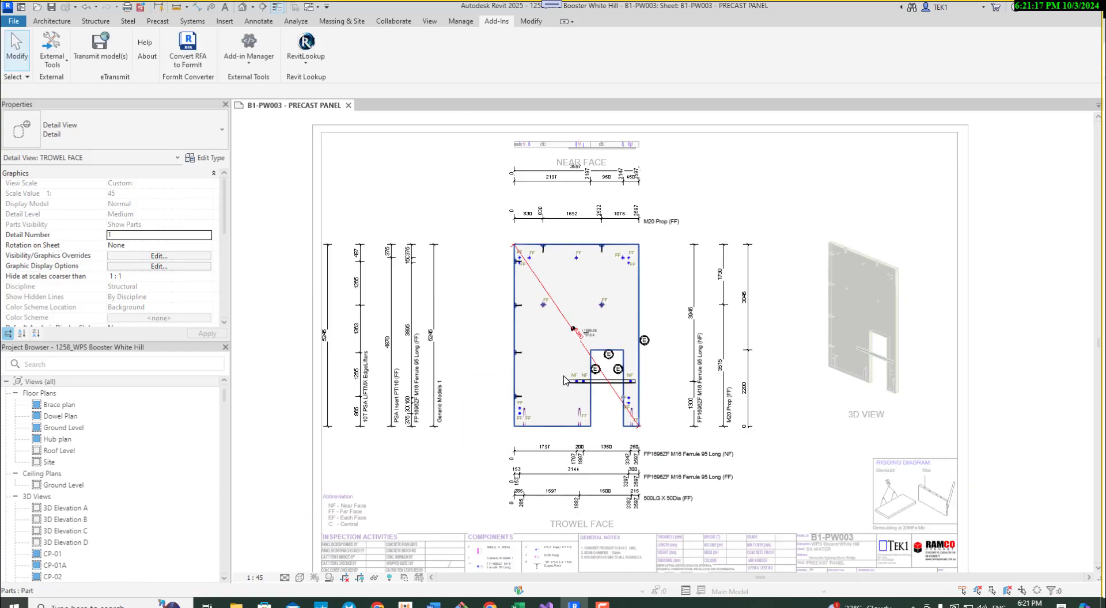
scroll(648, 402, "up", 2)
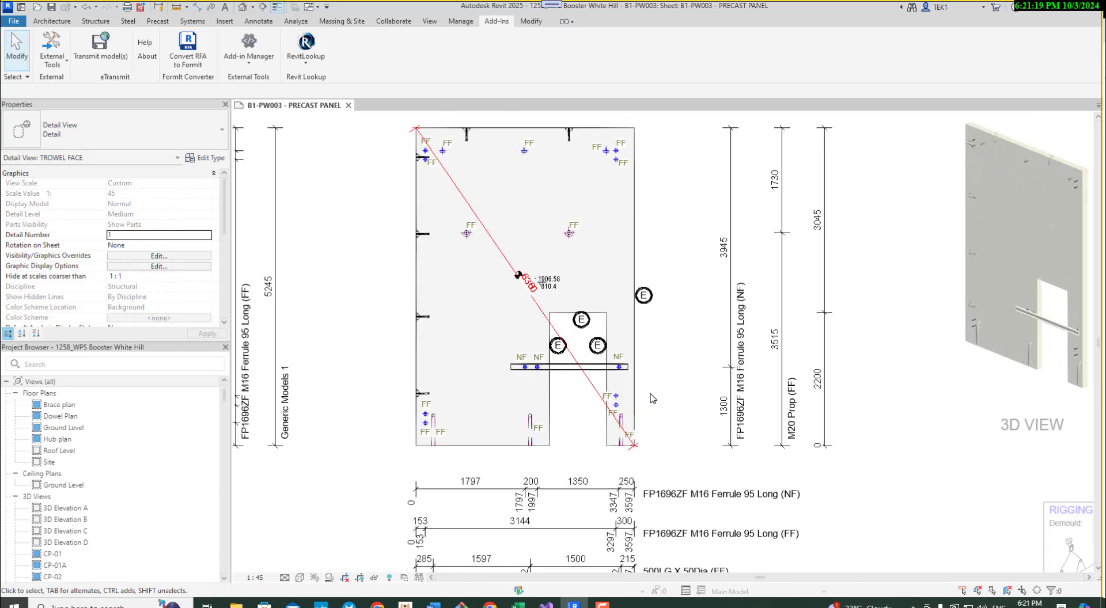
scroll(648, 390, "down", 2)
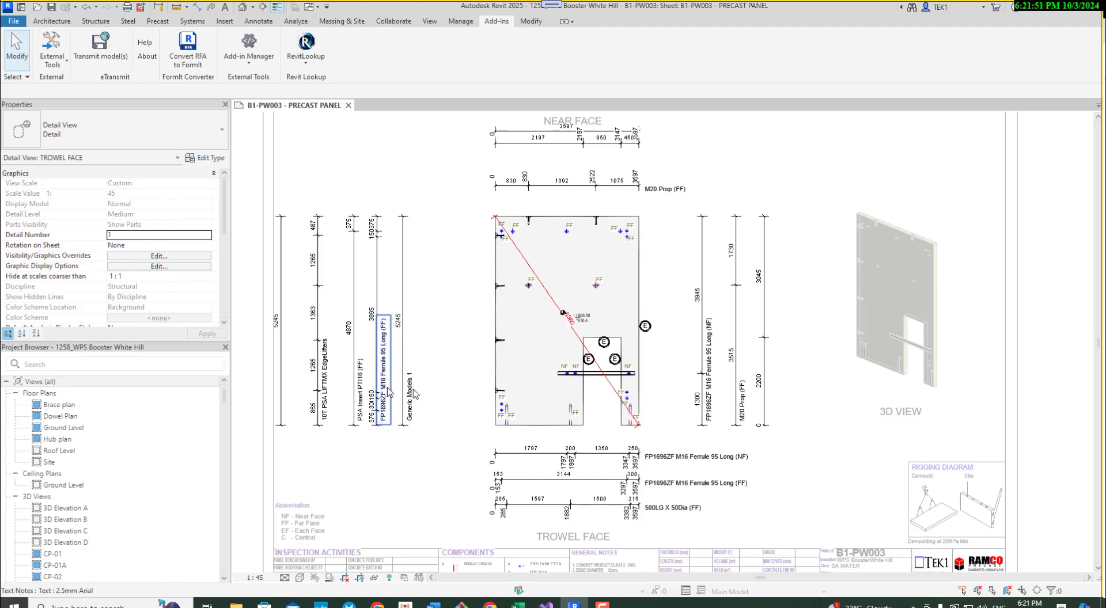
left_click(602, 605)
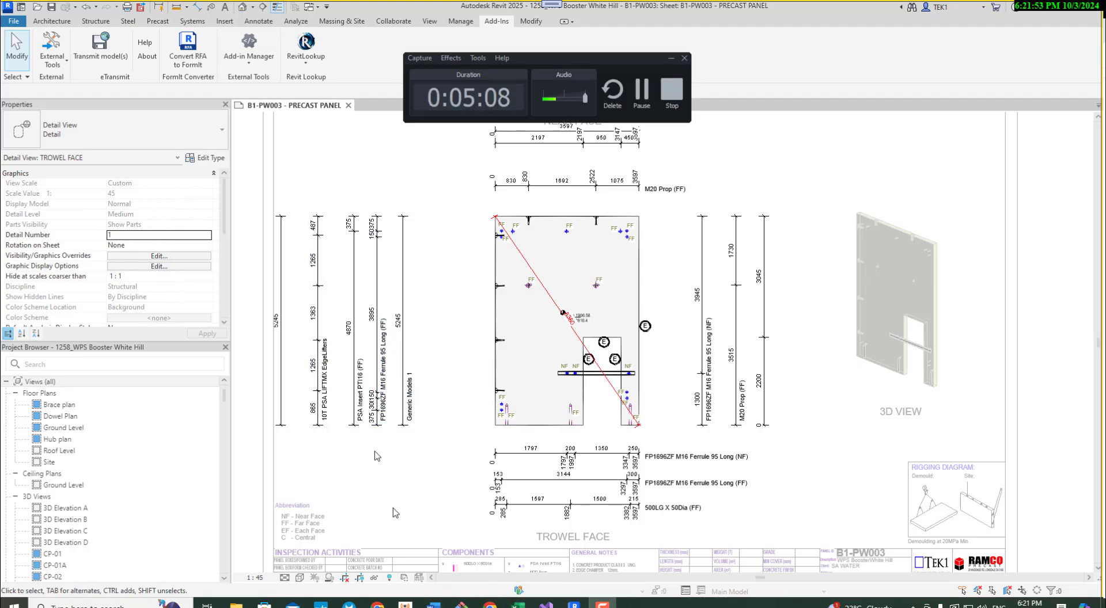